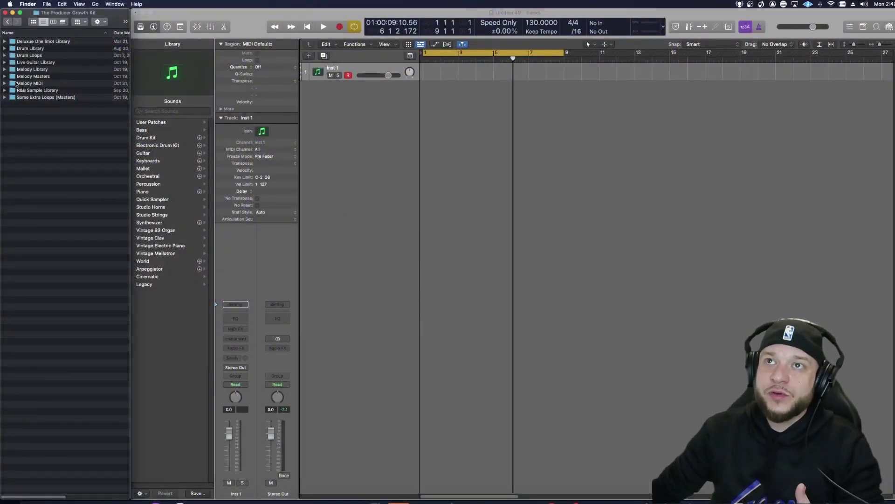
Expand the Deluxe One Shot Library folder in Finder and select Live Guitar Library
{"action": "left_click", "coordinate": [6, 42]}
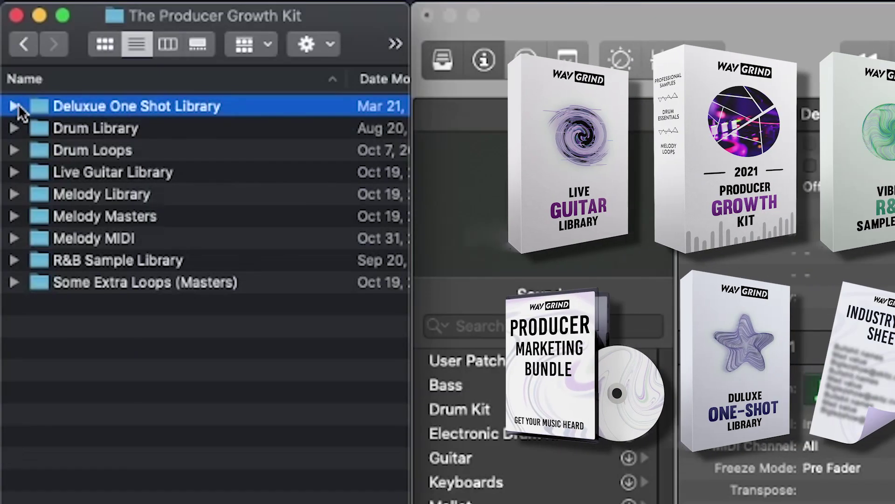
{"action": "left_click", "coordinate": [5, 41]}
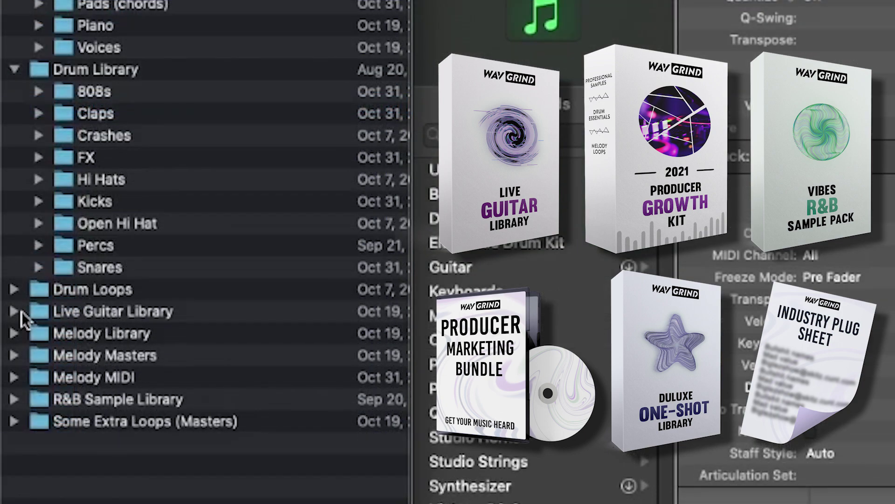
{"action": "left_click", "coordinate": [24, 319]}
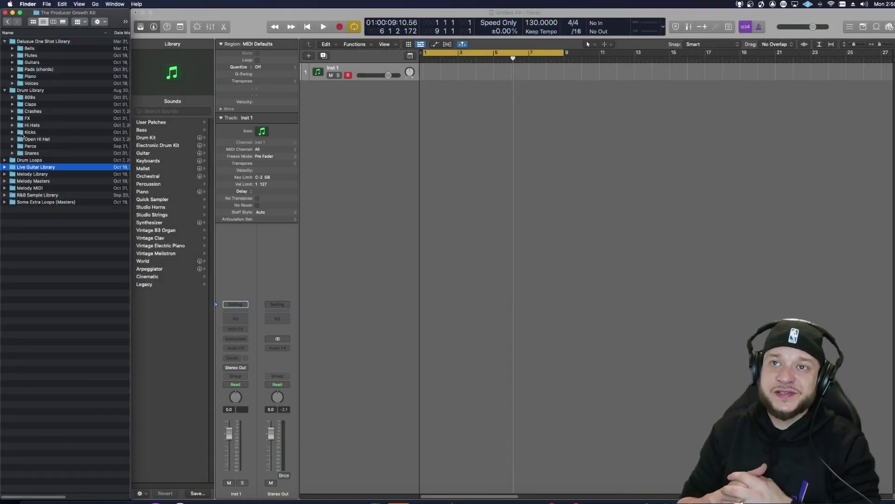
{"action": "key", "text": "super+Tab"}
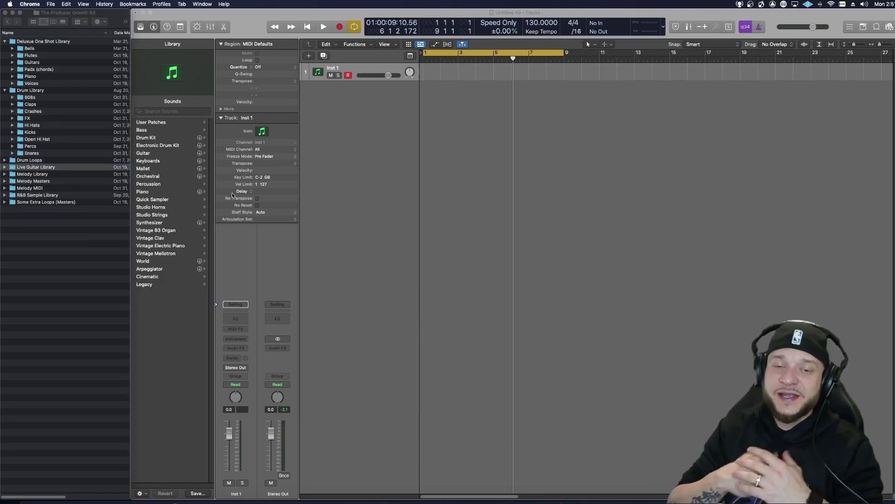
Expand Melody Library, select the 4 Pockets 130bpm D#min folder, and preview the Ammunition Cmin master loop
{"action": "left_click", "coordinate": [7, 175]}
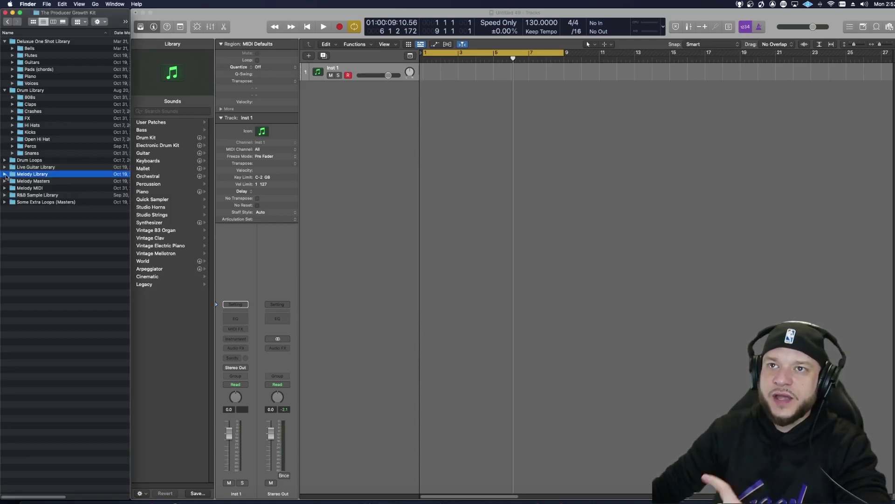
{"action": "left_click", "coordinate": [4, 174]}
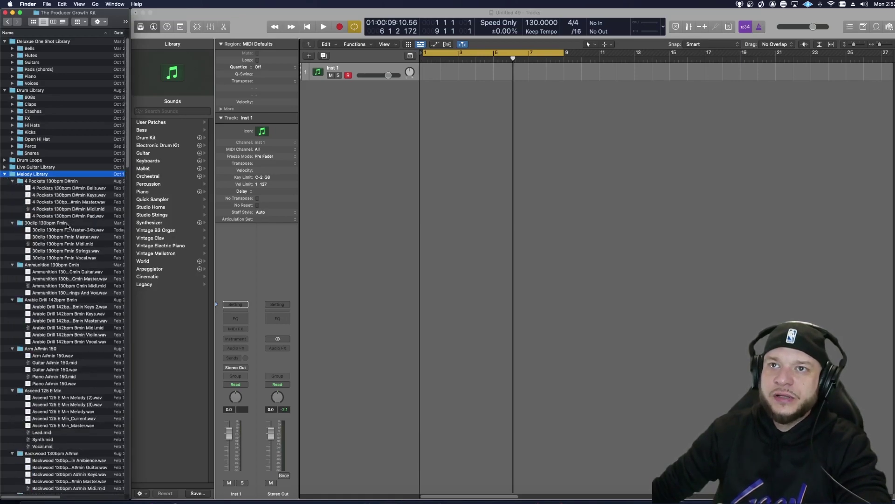
{"action": "left_click", "coordinate": [40, 181]}
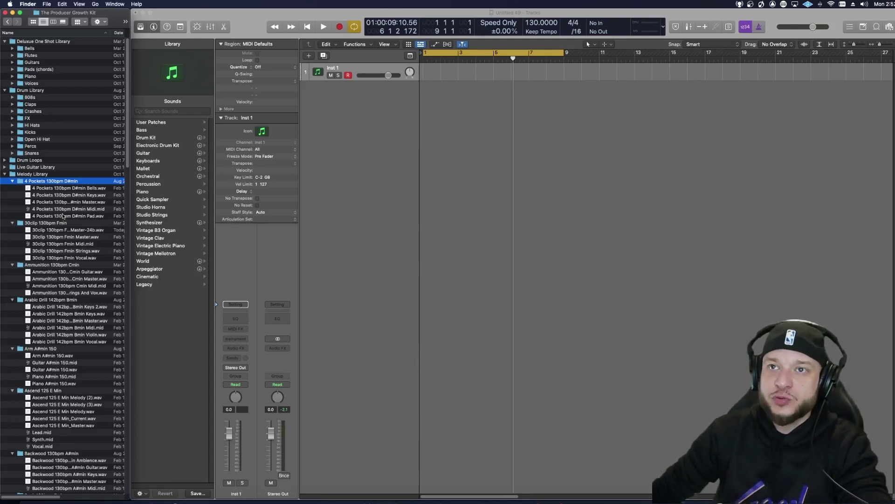
{"action": "left_click", "coordinate": [68, 279]}
{"action": "key", "text": "space"}
{"action": "scroll", "coordinate": [84, 314], "scroll_direction": "down", "scroll_amount": 2}
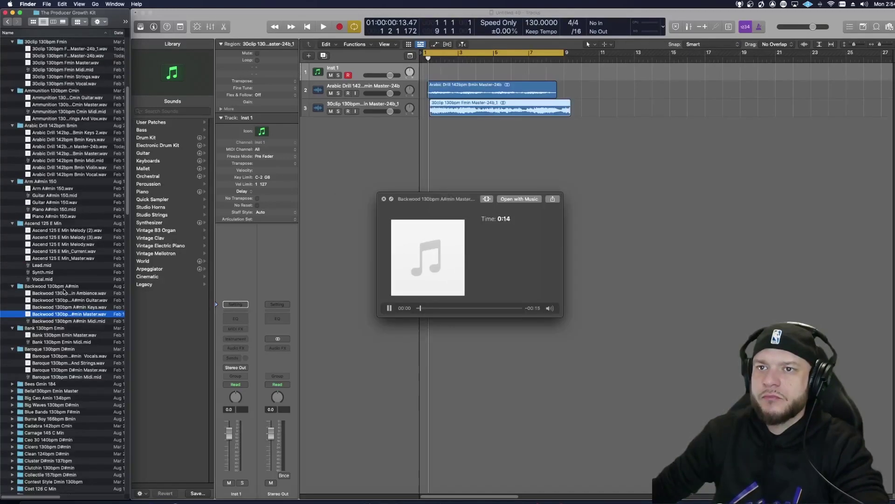
Preview the Baroque 130bpm D#min master loop and add it below track 3
{"action": "scroll", "coordinate": [65, 291], "scroll_direction": "up", "scroll_amount": 3}
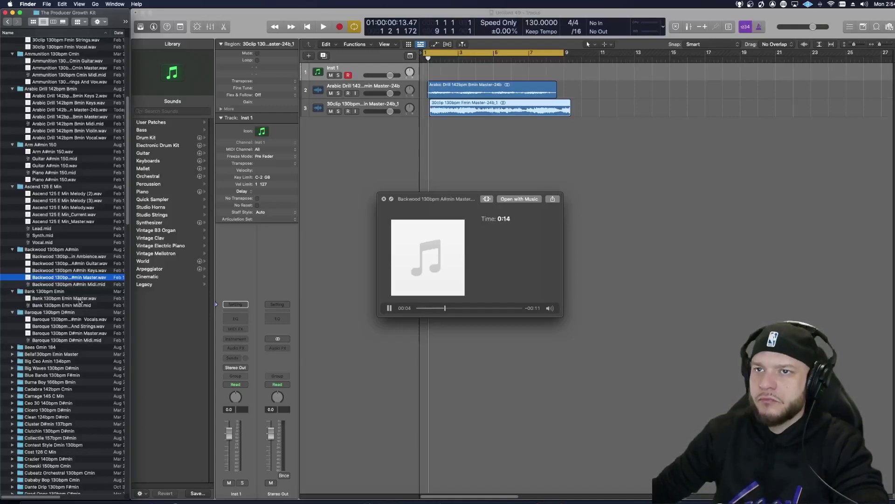
{"action": "left_click", "coordinate": [64, 333]}
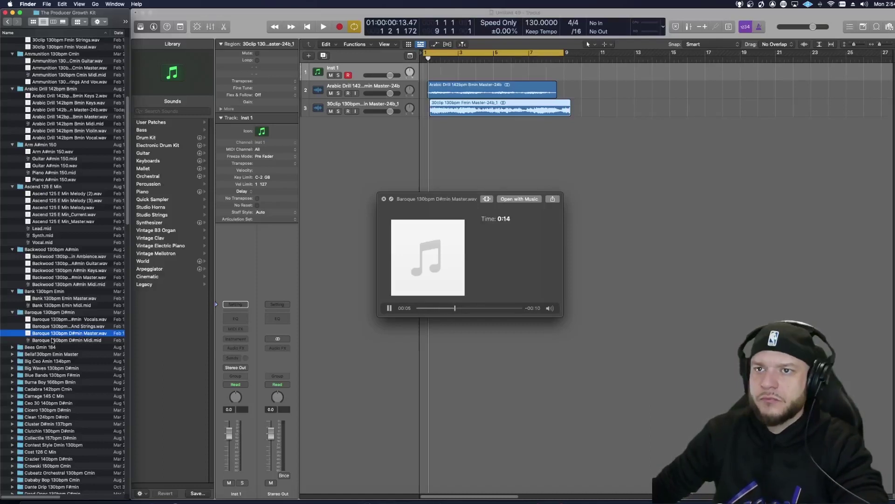
{"action": "left_click_drag", "start_coordinate": [56, 334], "coordinate": [422, 145]}
{"action": "key", "text": "space"}
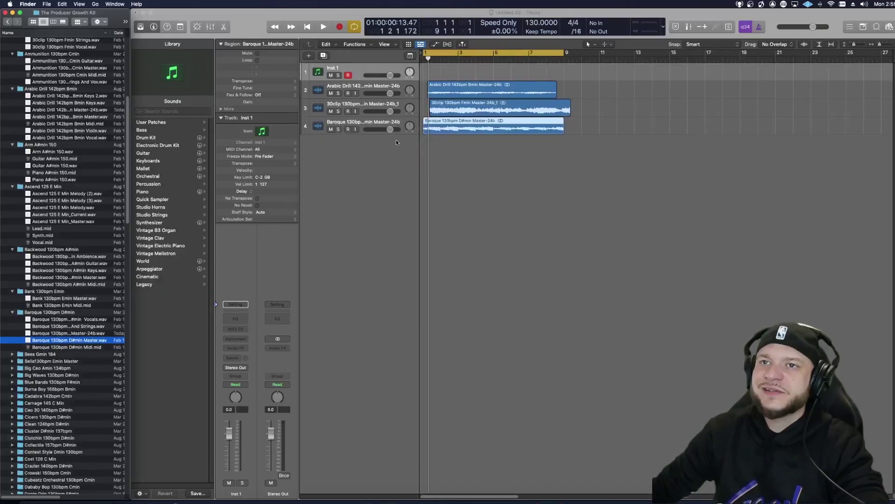
Align the 30clip region to bar 1, then solo its track and play it
{"action": "left_click_drag", "start_coordinate": [450, 114], "coordinate": [436, 96]}
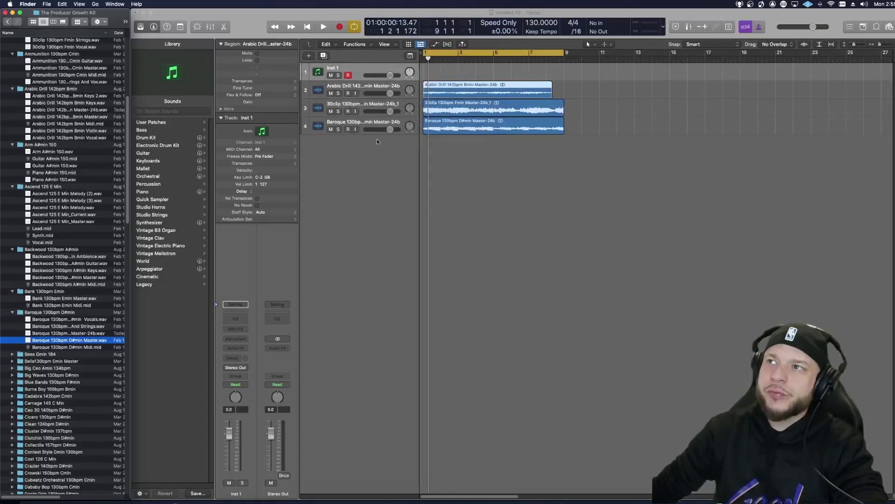
{"action": "left_click", "coordinate": [338, 112]}
{"action": "key", "text": "space"}
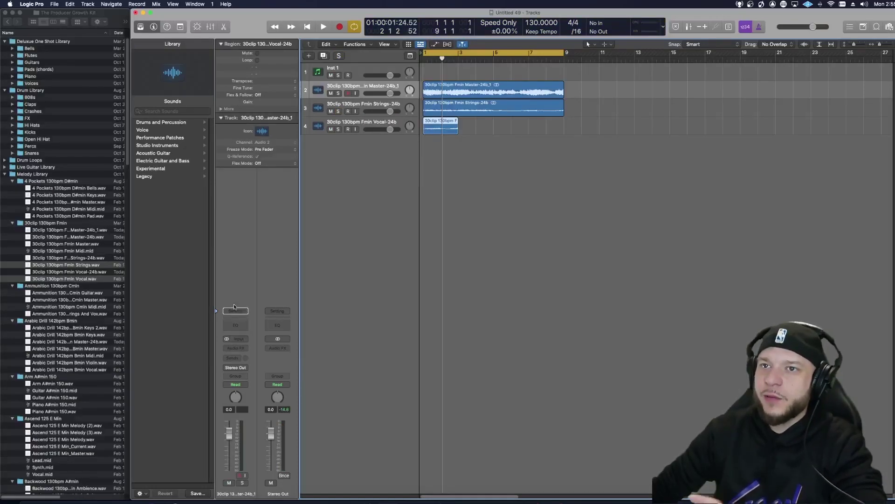
Import 30clip 130bpm Fmin Midi.mid as a Keyscape piano track and move Inst 1 to the bottom
{"action": "left_click", "coordinate": [52, 252]}
{"action": "left_click", "coordinate": [49, 251]}
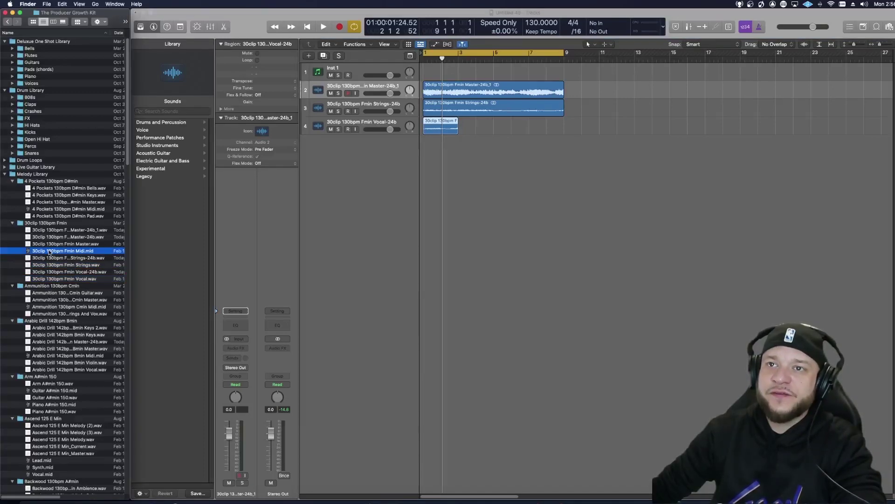
{"action": "left_click_drag", "start_coordinate": [58, 253], "coordinate": [305, 104]}
{"action": "key", "text": "space"}
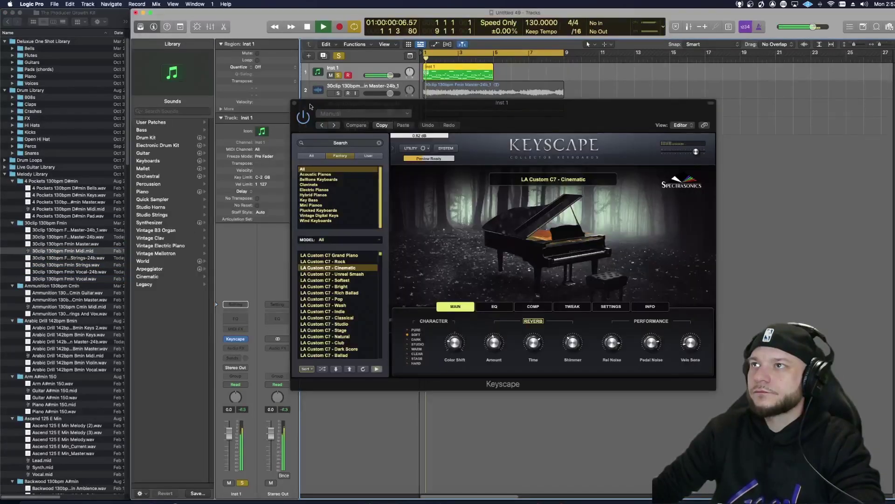
{"action": "left_click", "coordinate": [294, 102]}
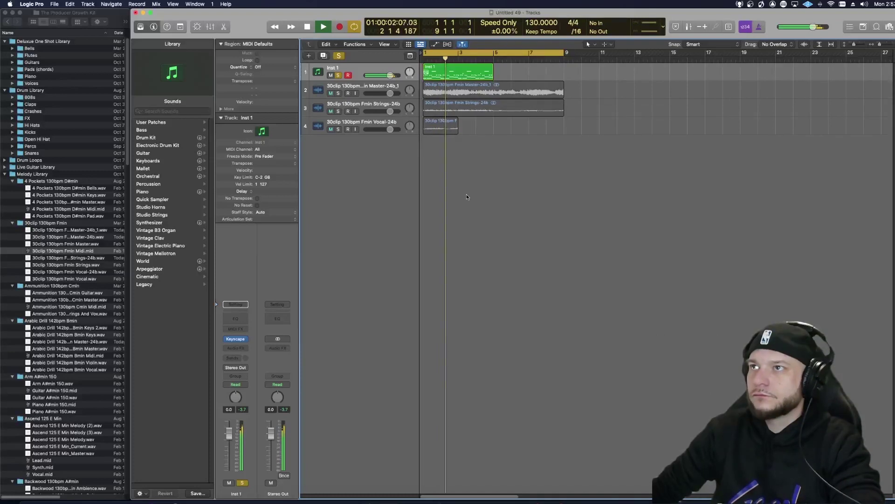
{"action": "left_click_drag", "start_coordinate": [355, 70], "coordinate": [382, 200]}
{"action": "key", "text": "space"}
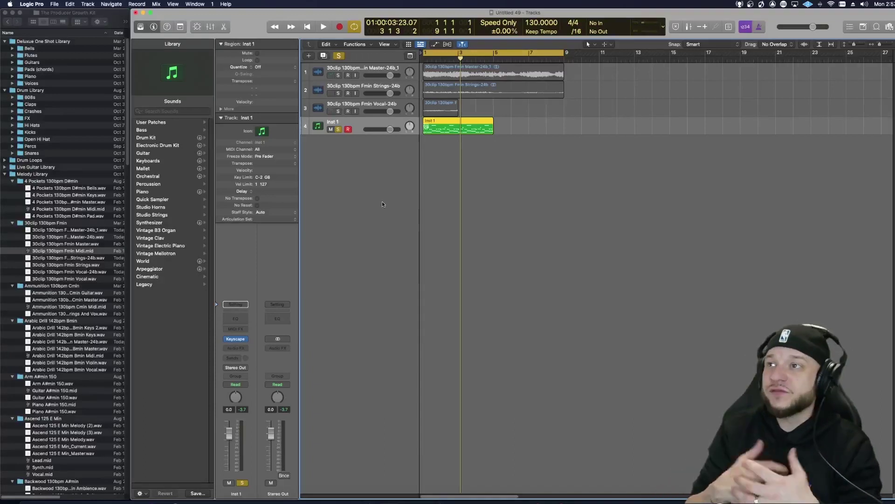
Copy the master loop region on track 1 to bar 9
{"action": "left_click", "coordinate": [432, 73]}
{"action": "key", "text": "shift+space"}
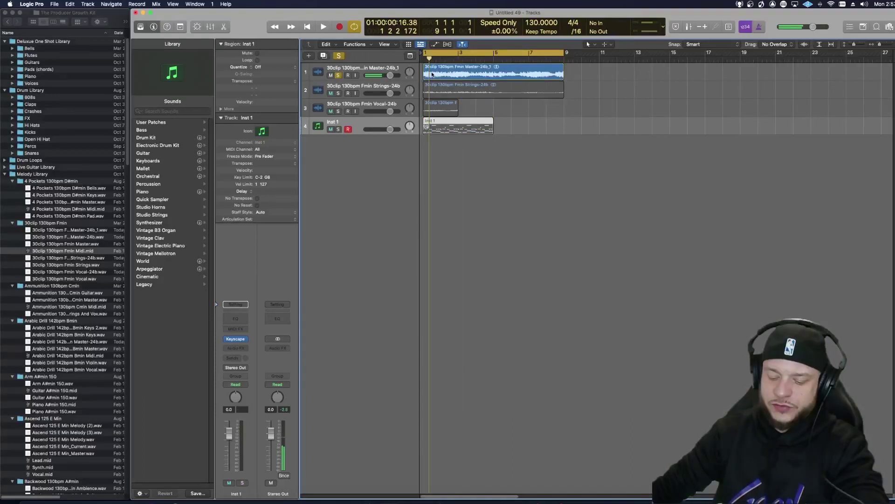
{"action": "left_click_drag", "start_coordinate": [432, 74], "coordinate": [587, 77]}
{"action": "left_click_drag", "start_coordinate": [548, 54], "coordinate": [689, 35]}
Set track 1's flex mode to Polyphonic and lower the Channel EQ high cut on the chops
{"action": "left_click", "coordinate": [365, 69]}
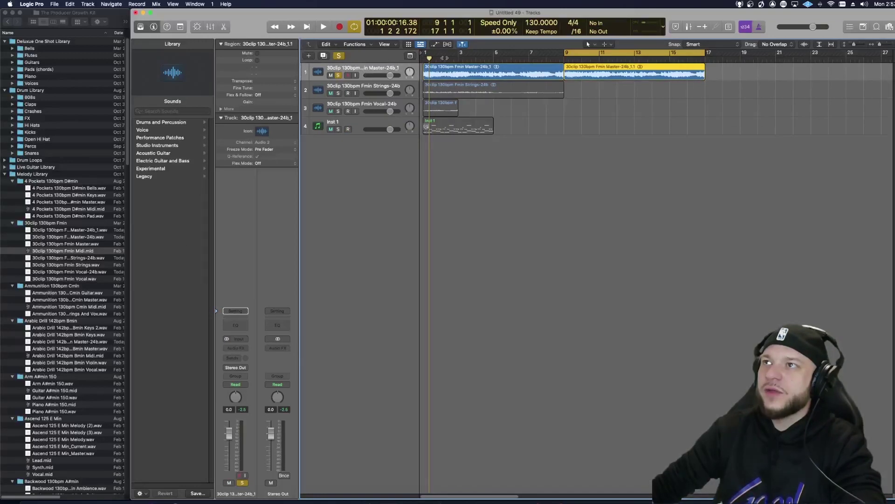
{"action": "left_click", "coordinate": [446, 44]}
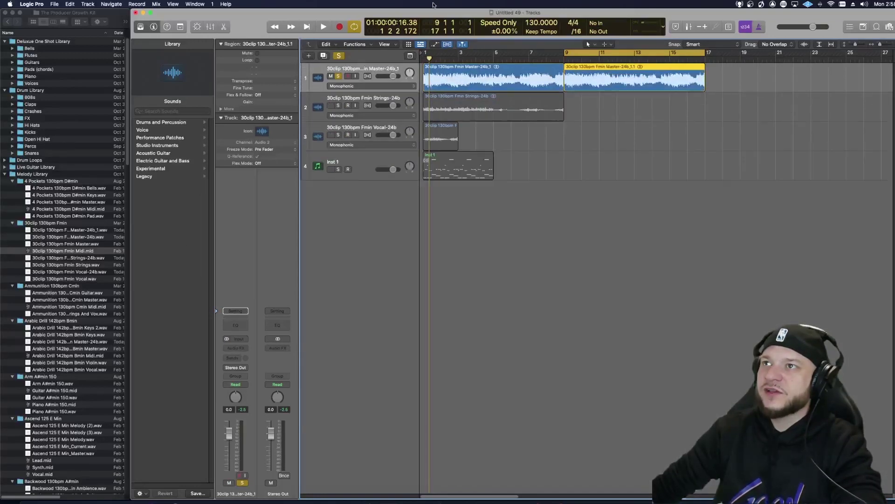
{"action": "left_click", "coordinate": [363, 86]}
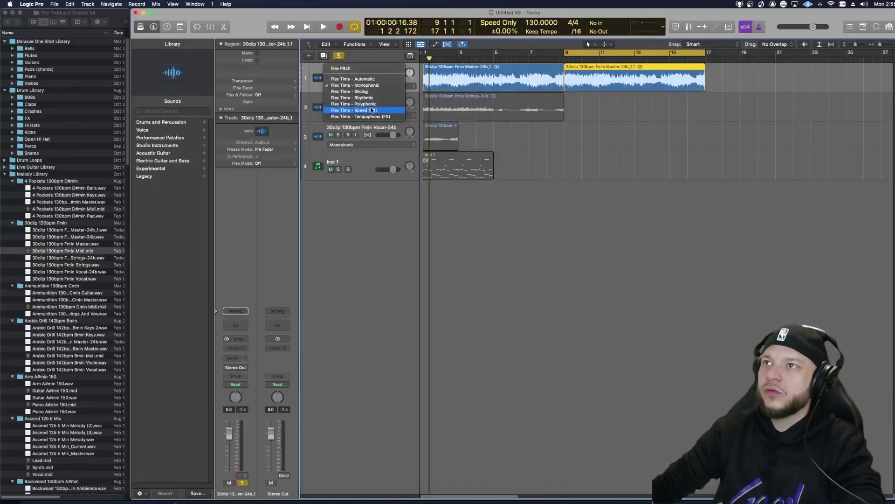
{"action": "left_click", "coordinate": [373, 105]}
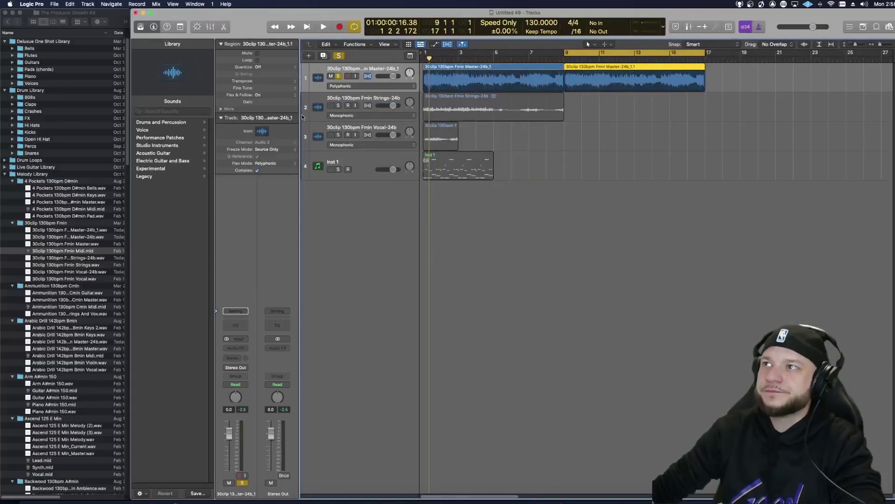
{"action": "left_click", "coordinate": [663, 68]}
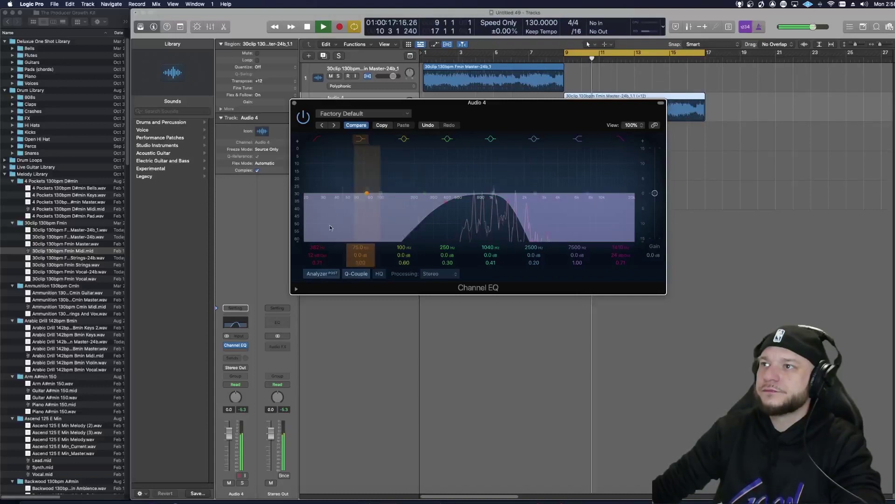
{"action": "left_click_drag", "start_coordinate": [511, 211], "coordinate": [490, 212]}
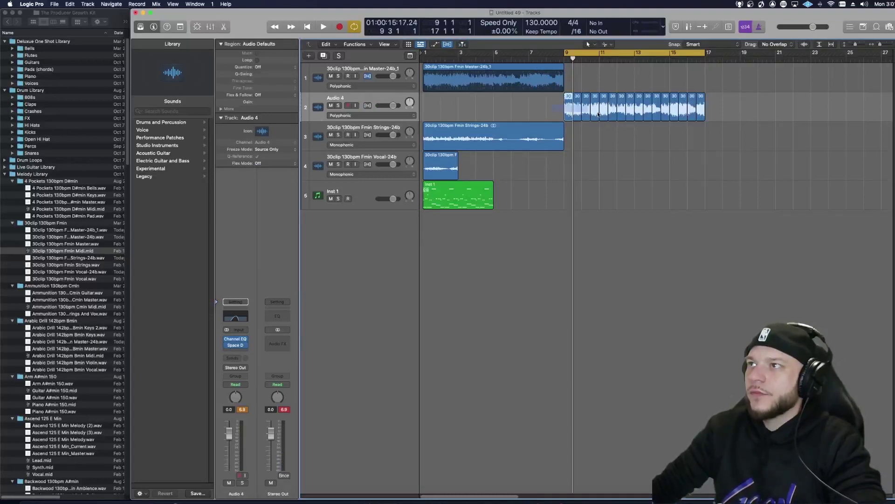
Reverse all 16 Audio 4 chops and give them fade-in 50 and fade-out 43 curves
{"action": "key", "text": "shift+alt+Up"}
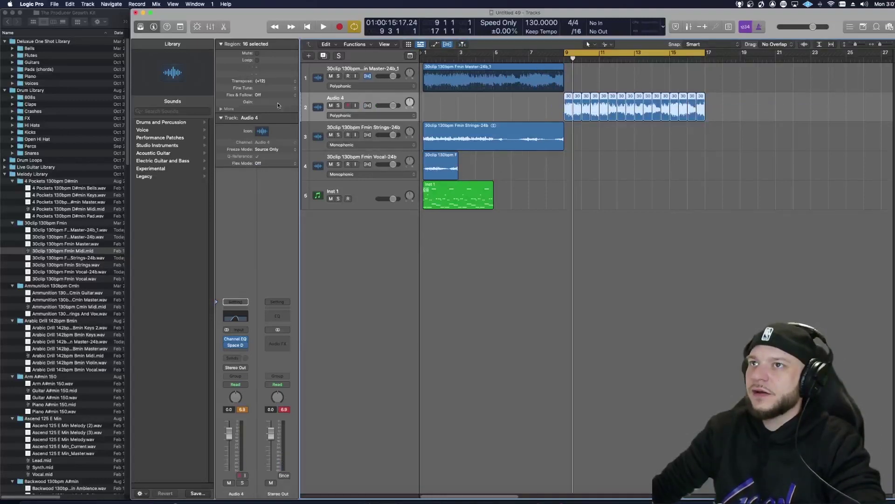
{"action": "left_click", "coordinate": [221, 108]}
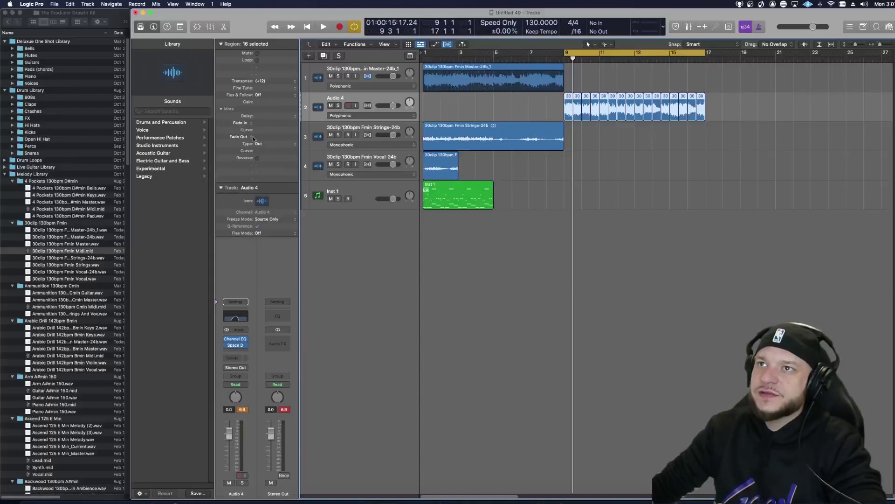
{"action": "left_click", "coordinate": [257, 158]}
{"action": "key", "text": "space"}
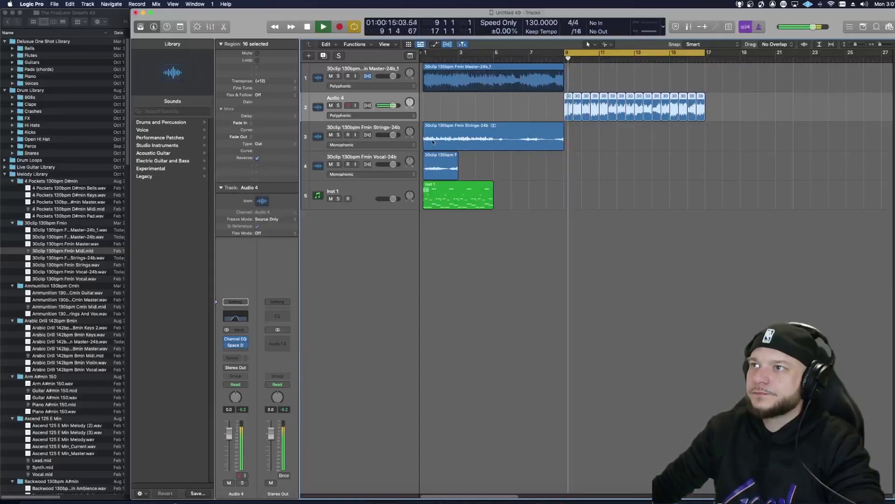
{"action": "left_click_drag", "start_coordinate": [257, 122], "coordinate": [264, 91]}
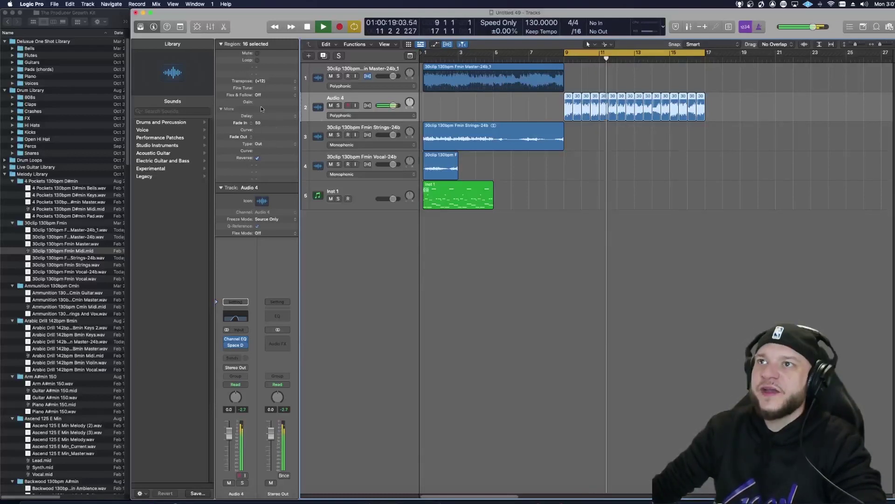
{"action": "left_click_drag", "start_coordinate": [257, 136], "coordinate": [259, 185]}
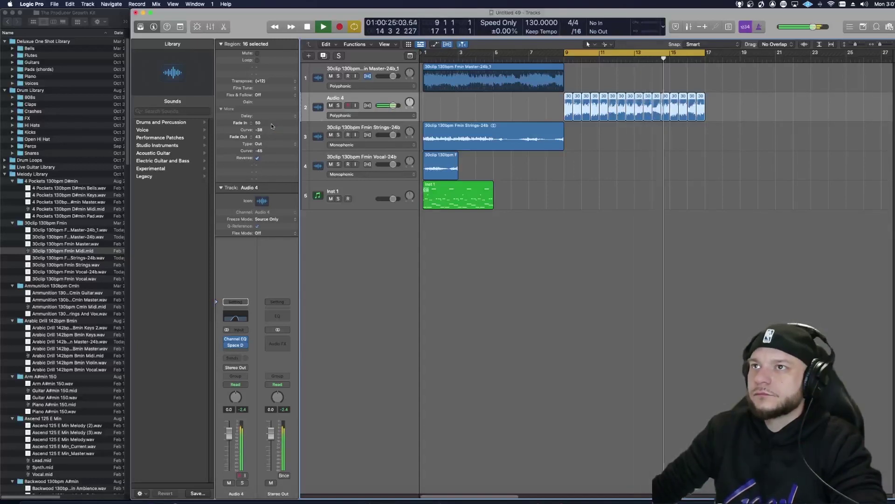
{"action": "left_click_drag", "start_coordinate": [260, 130], "coordinate": [259, 133]}
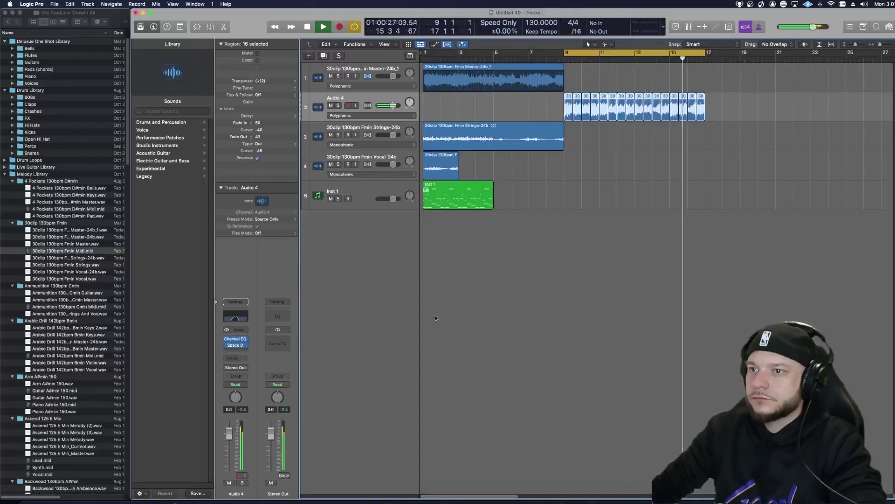
{"action": "key", "text": "space"}
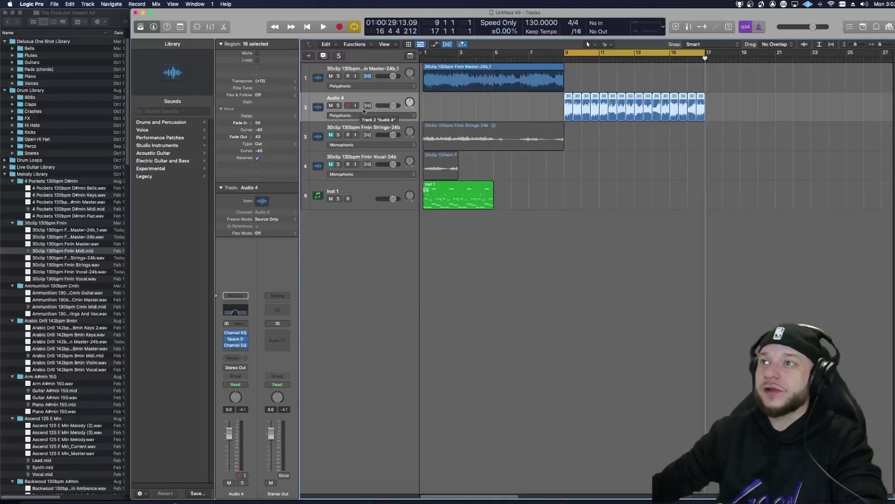
Add a Drum Machine Designer track with WavGrind Hi Hat 2, lengthen its fade-out, and select three notes
{"action": "left_click", "coordinate": [309, 57]}
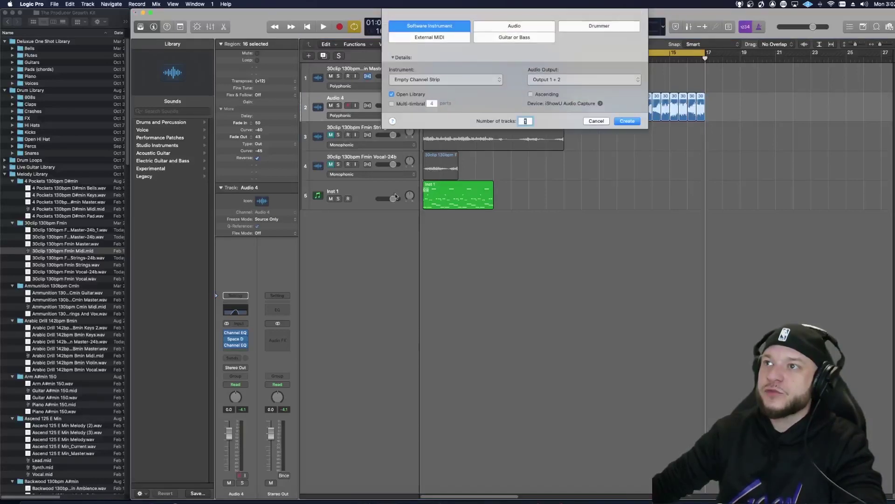
{"action": "left_click_drag", "start_coordinate": [55, 139], "coordinate": [222, 243]}
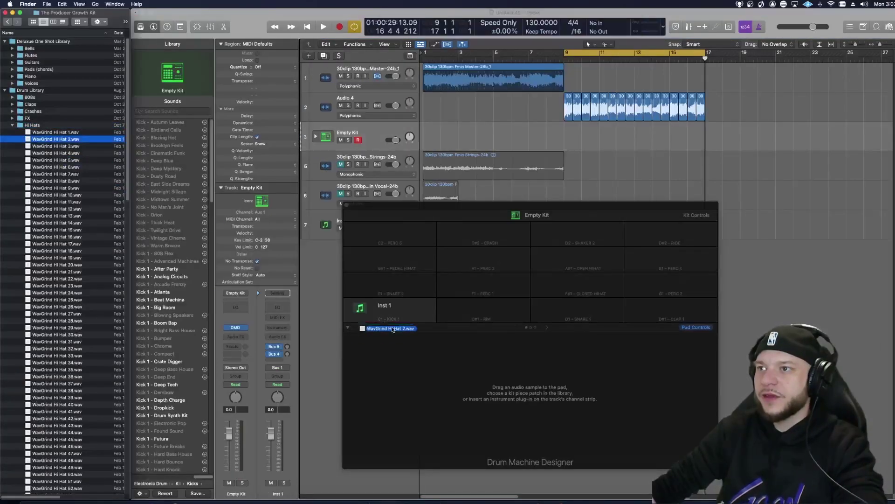
{"action": "left_click_drag", "start_coordinate": [397, 312], "coordinate": [397, 312]}
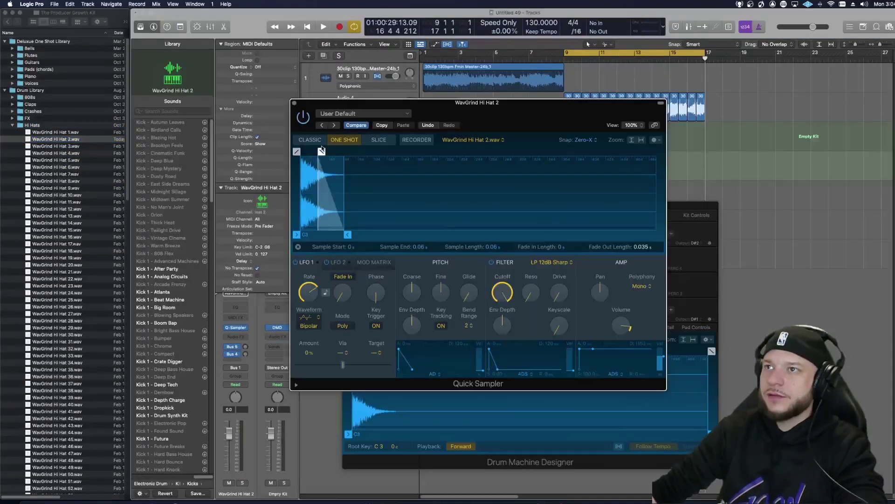
{"action": "left_click_drag", "start_coordinate": [321, 149], "coordinate": [310, 147]}
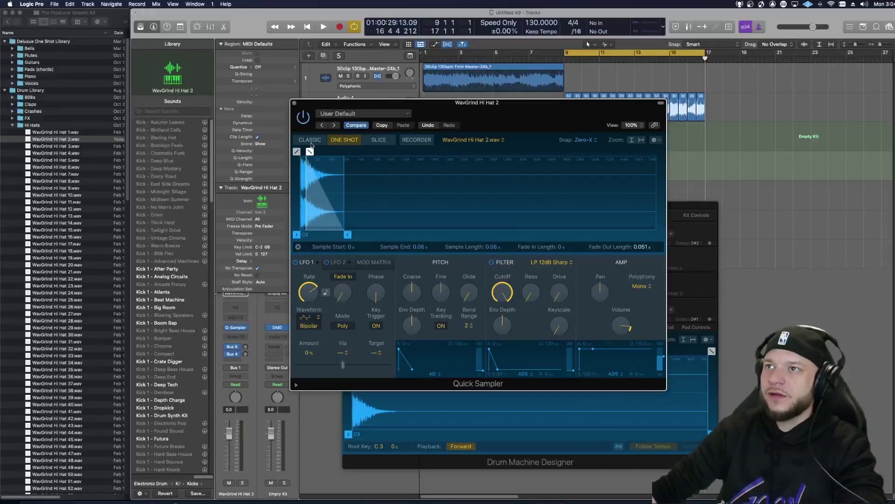
{"action": "left_click_drag", "start_coordinate": [493, 395], "coordinate": [421, 435]}
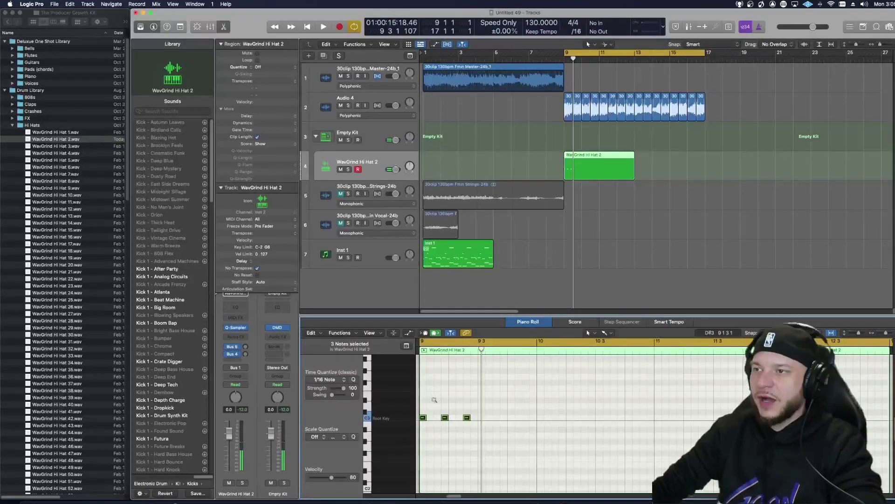
Copy the three hi-hat notes further along, nudge one later, and add an F#2 note
{"action": "key", "text": "space"}
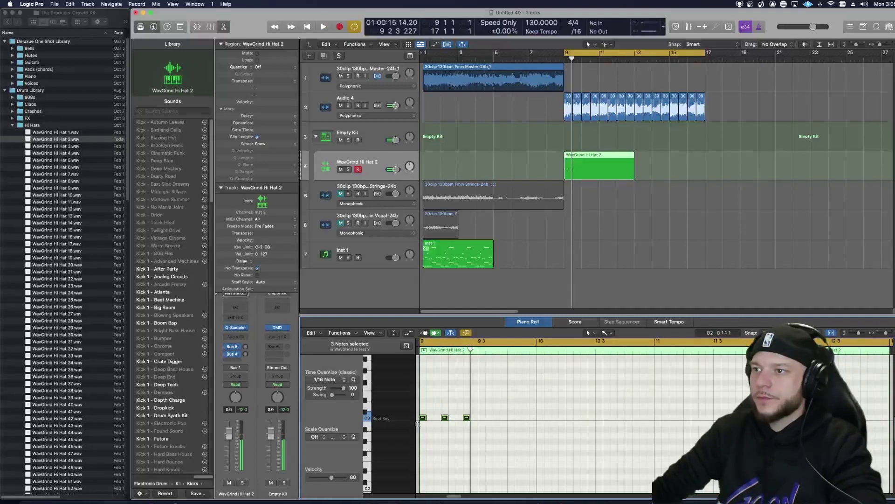
{"action": "left_click_drag", "start_coordinate": [422, 419], "coordinate": [481, 417]}
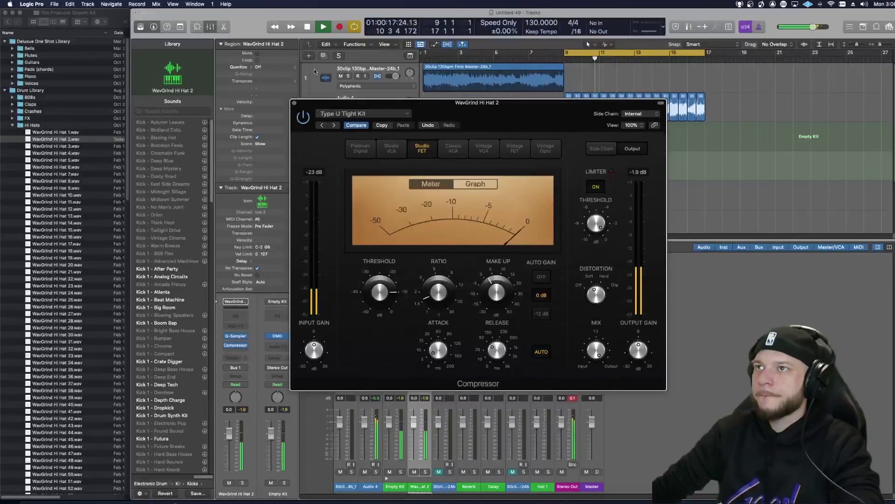
{"action": "left_click", "coordinate": [294, 104]}
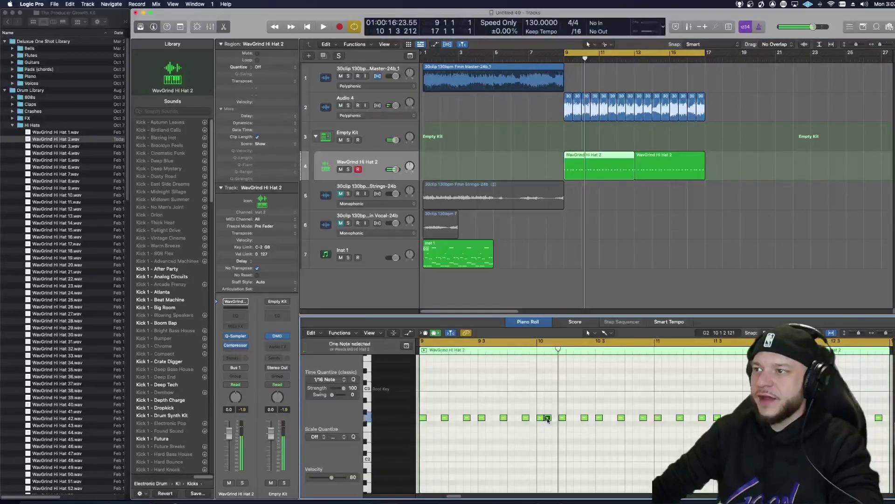
{"action": "left_click_drag", "start_coordinate": [547, 418], "coordinate": [548, 419]}
{"action": "key", "text": "space"}
{"action": "left_click", "coordinate": [544, 399]}
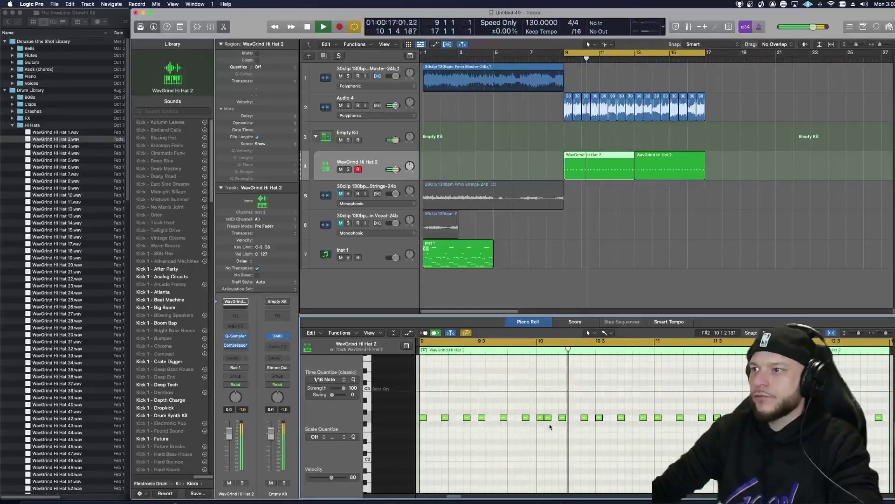
{"action": "key", "text": "space"}
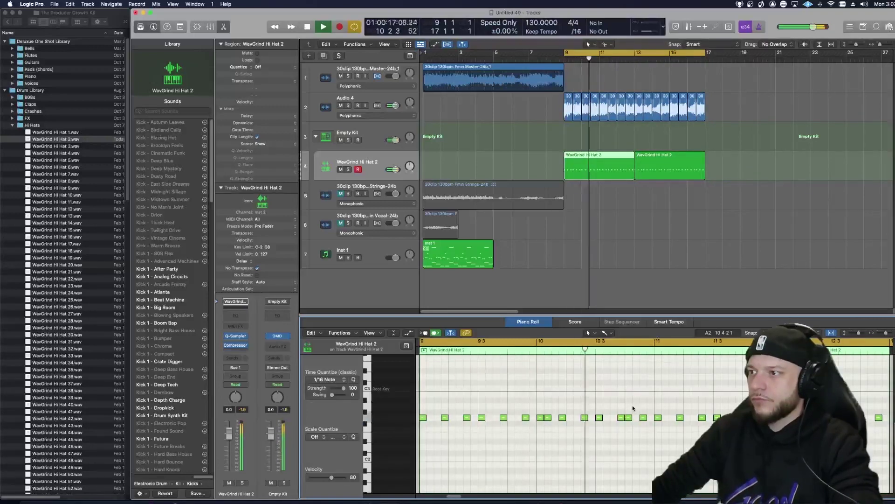
{"action": "key", "text": "space"}
{"action": "left_click", "coordinate": [628, 423]}
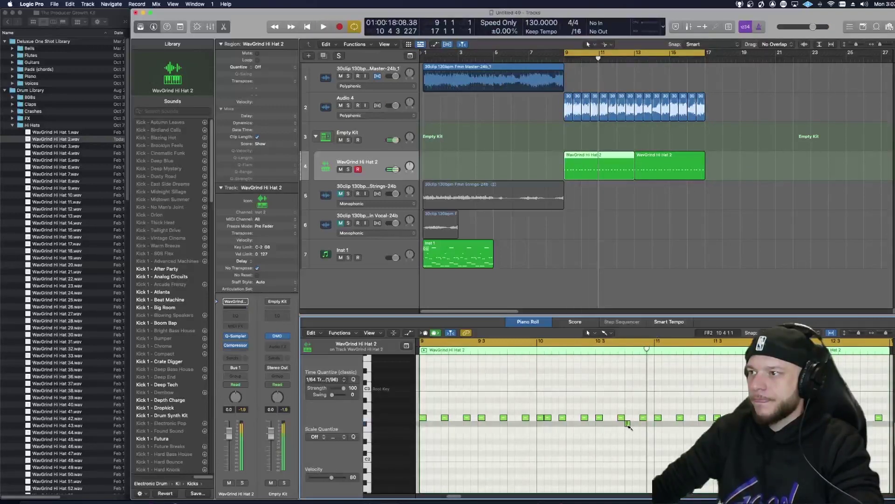
{"action": "key", "text": "space"}
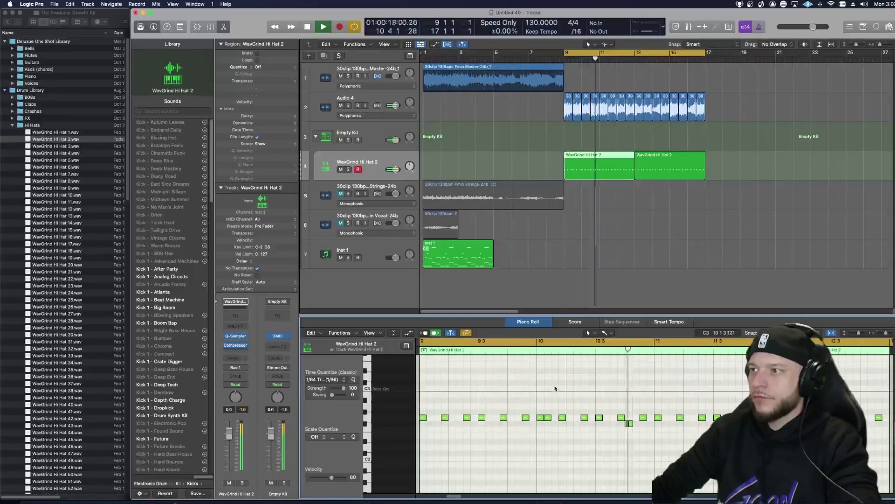
Merge the hi-hat regions into one loop over bars 9–17 and cut lows below about 300 Hz
{"action": "left_click_drag", "start_coordinate": [633, 155], "coordinate": [695, 165]}
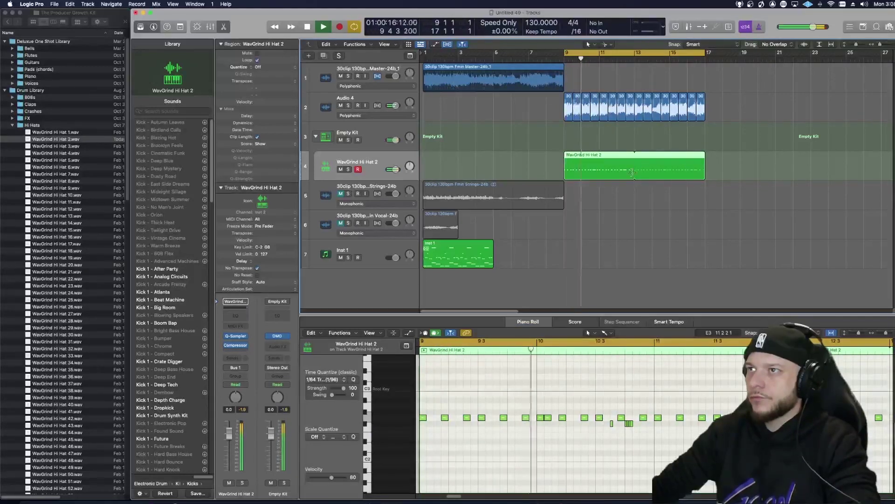
{"action": "left_click", "coordinate": [242, 320]}
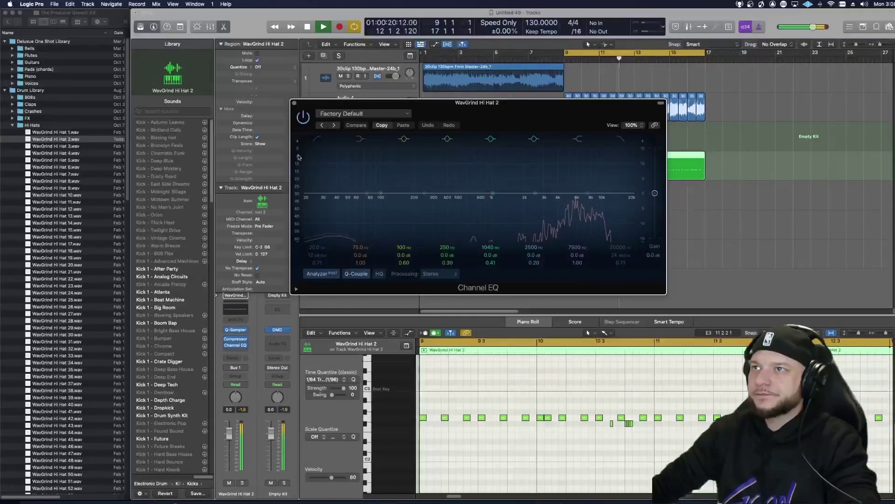
{"action": "left_click_drag", "start_coordinate": [317, 223], "coordinate": [553, 214]}
{"action": "key", "text": "space"}
{"action": "left_click", "coordinate": [69, 136]}
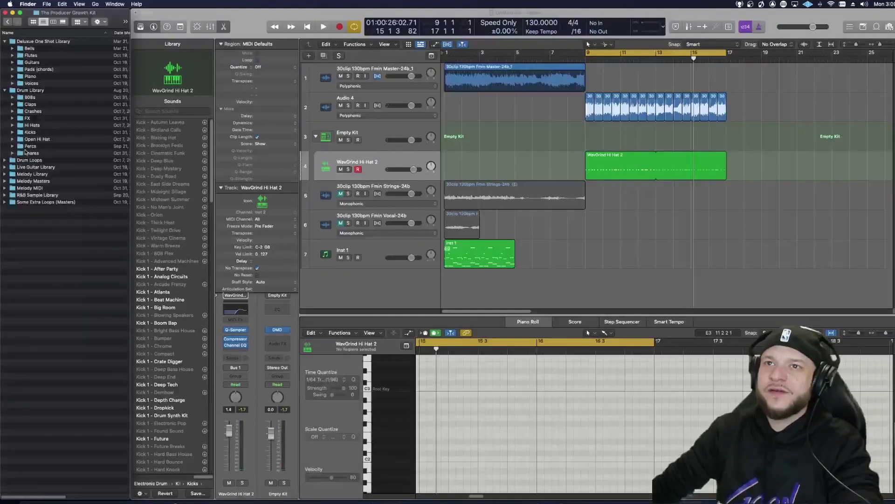
Open the Snares sample folder and raise a snare note's velocity from 80 to 124
{"action": "left_click", "coordinate": [13, 153]}
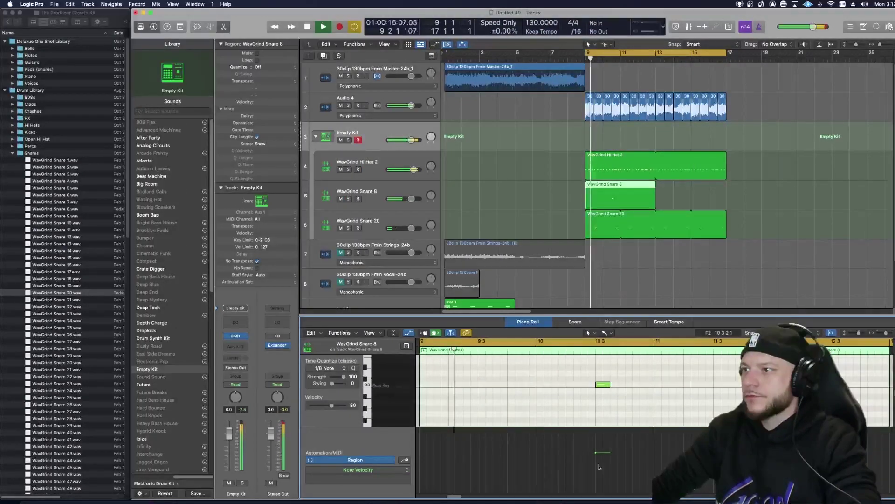
{"action": "left_click_drag", "start_coordinate": [600, 467], "coordinate": [602, 400]}
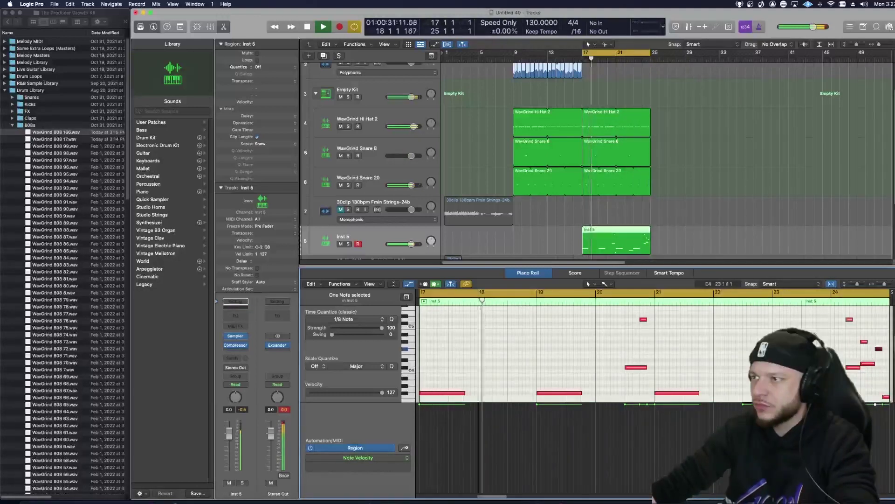
Stop playback and select the WavGrind Hi Hat 2 track
{"action": "key", "text": "space"}
{"action": "left_click", "coordinate": [388, 106]}
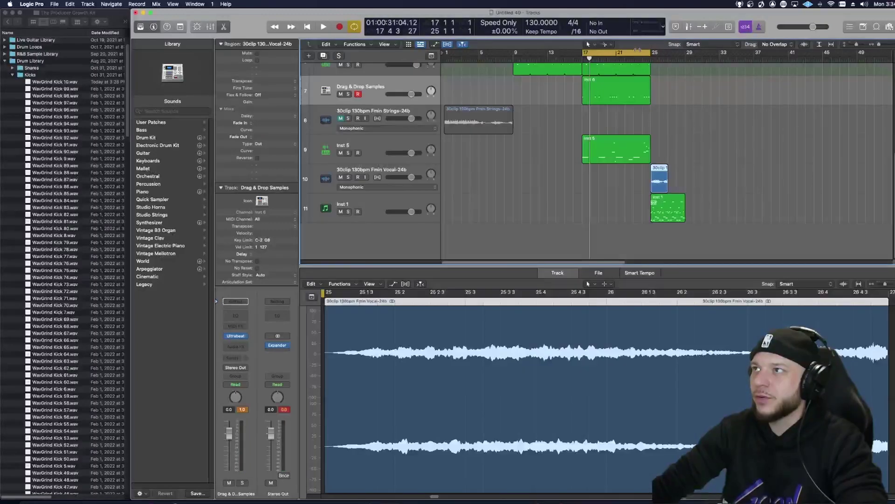
Move the cycle to bars 25–33, play it, and loop the 30clip Vocal region to bar 29
{"action": "left_click_drag", "start_coordinate": [637, 50], "coordinate": [706, 52]}
{"action": "key", "text": "space"}
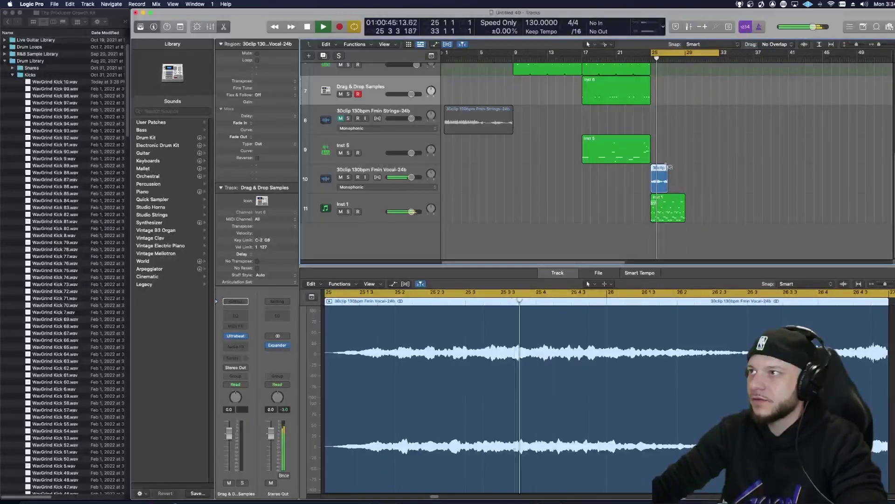
{"action": "left_click_drag", "start_coordinate": [667, 168], "coordinate": [689, 169]}
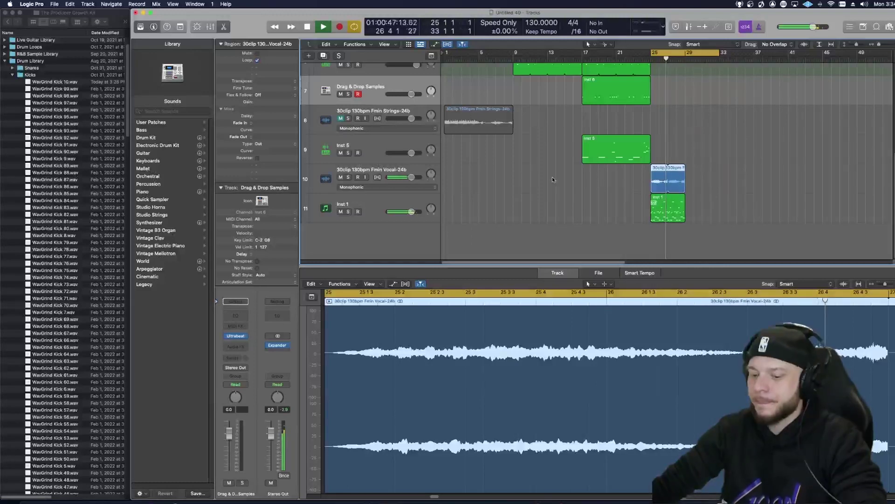
{"action": "key", "text": "x"}
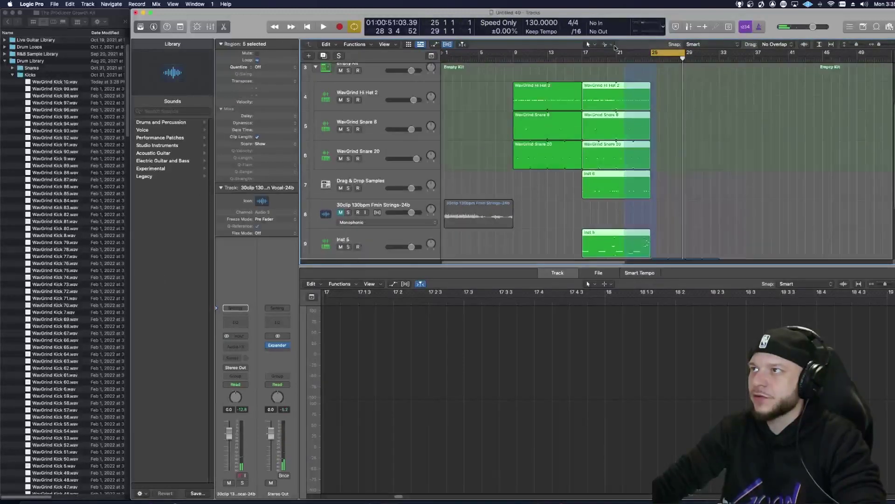
Copy the five hi-hat, snare, kick and 808 regions from bar 17 to bar 25 and play from there
{"action": "scroll", "coordinate": [585, 111], "scroll_direction": "up", "scroll_amount": 2}
{"action": "left_click_drag", "start_coordinate": [589, 127], "coordinate": [658, 135]}
{"action": "key", "text": "space"}
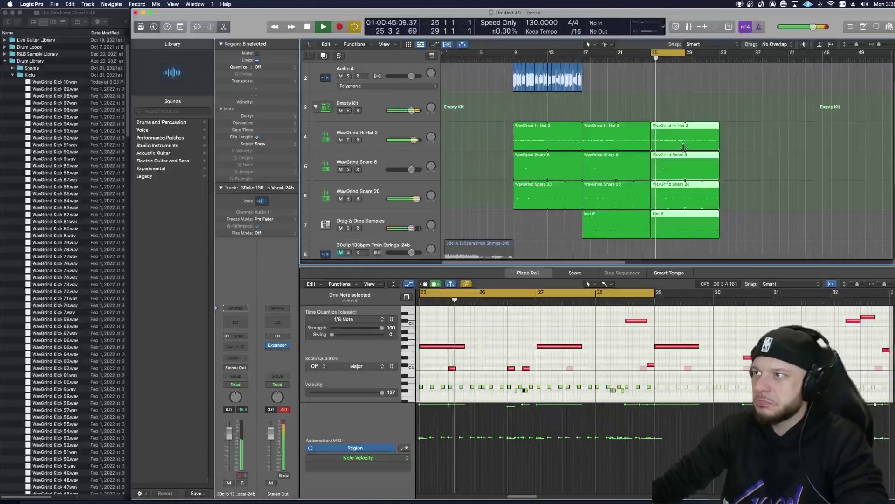
{"action": "scroll", "coordinate": [736, 179], "scroll_direction": "down", "scroll_amount": 2}
{"action": "scroll", "coordinate": [736, 179], "scroll_direction": "up", "scroll_amount": 4}
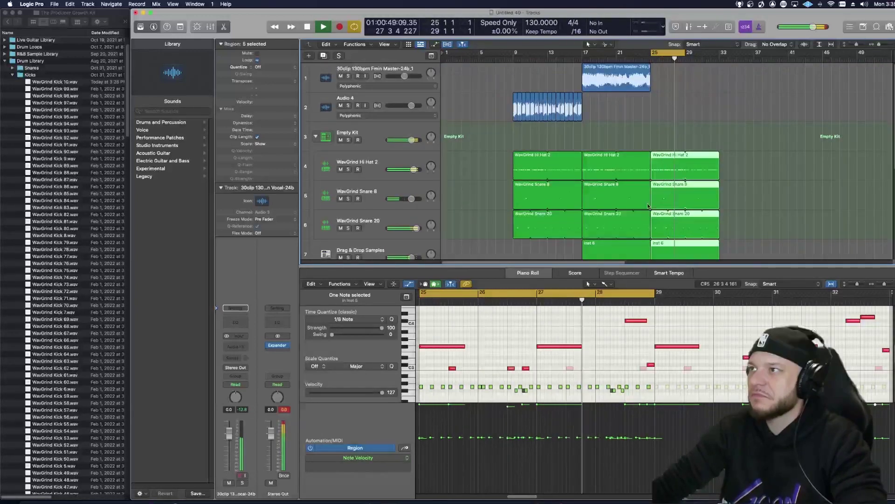
{"action": "scroll", "coordinate": [494, 236], "scroll_direction": "down", "scroll_amount": 8}
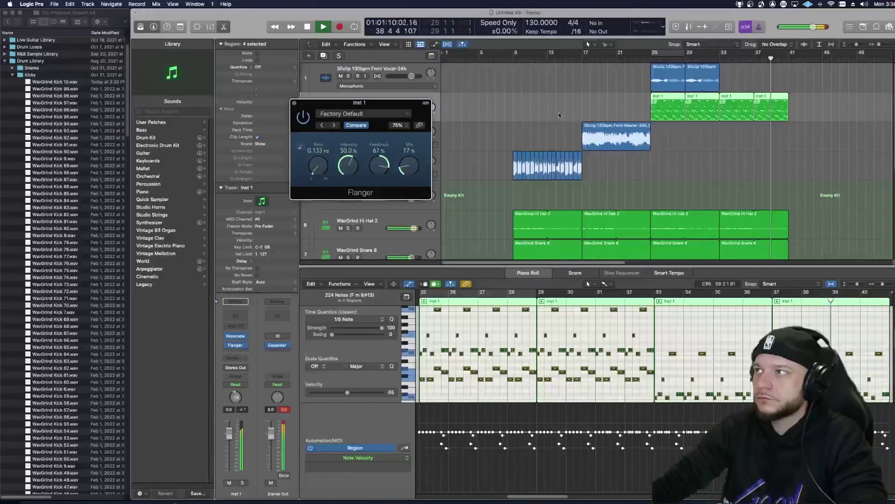
{"action": "left_click", "coordinate": [615, 87]}
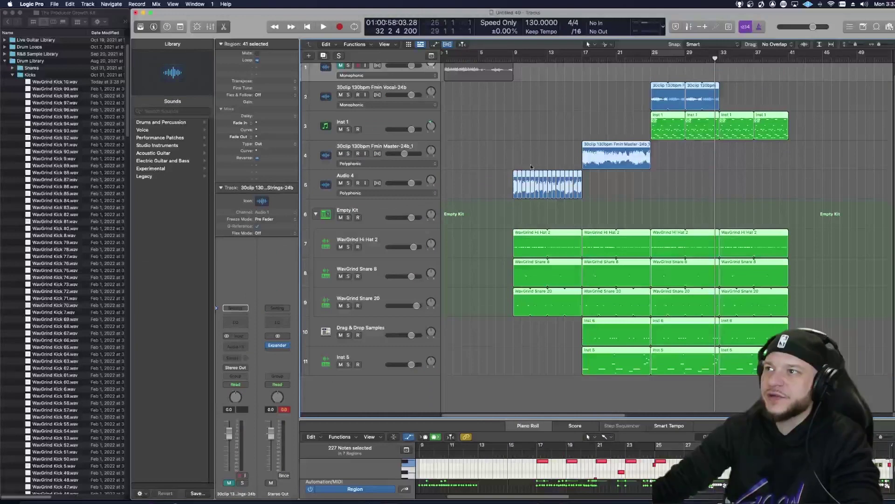
Shift the whole arrangement so it starts at bar 1 and play it from the beginning
{"action": "left_click_drag", "start_coordinate": [516, 176], "coordinate": [448, 176]}
{"action": "key", "text": "space"}
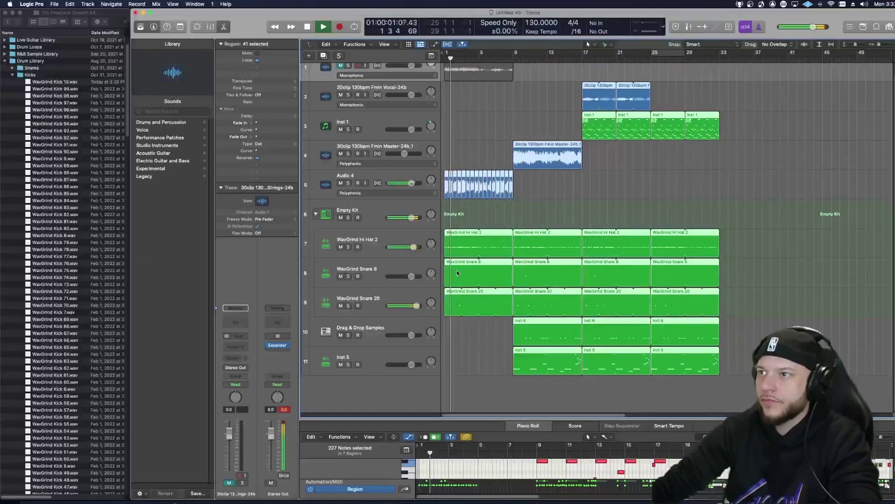
{"action": "left_click", "coordinate": [486, 391]}
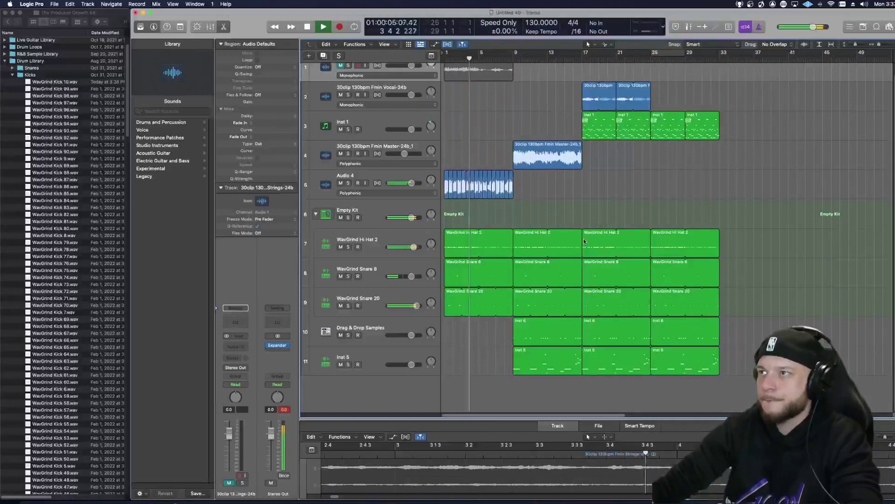
Copy the six drum, kick and 808 regions to bar 33, removing the Hi Hat 2 region there
{"action": "left_click_drag", "start_coordinate": [574, 386], "coordinate": [729, 173]}
{"action": "key", "text": "super+z"}
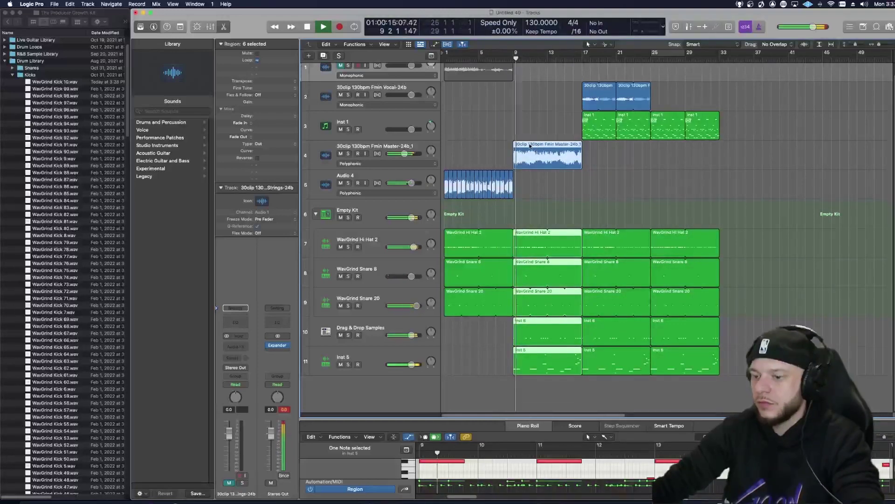
{"action": "left_click_drag", "start_coordinate": [529, 144], "coordinate": [735, 177]}
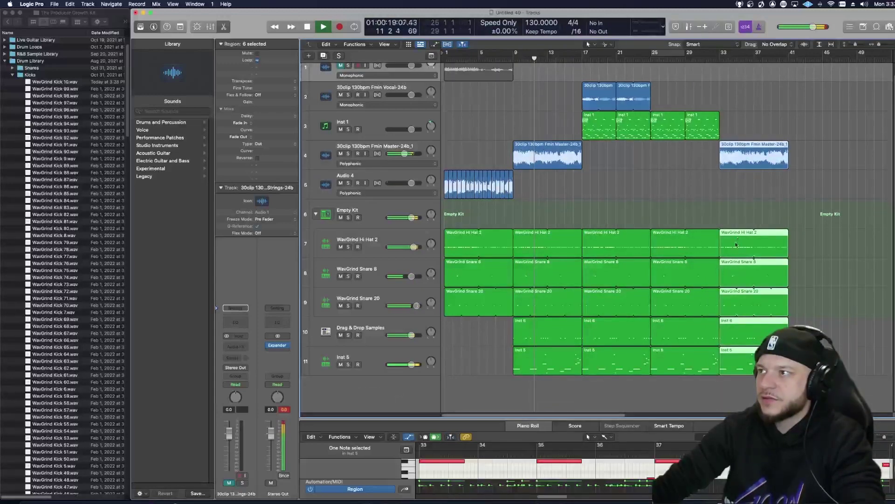
{"action": "left_click", "coordinate": [743, 211]}
{"action": "left_click", "coordinate": [729, 244]}
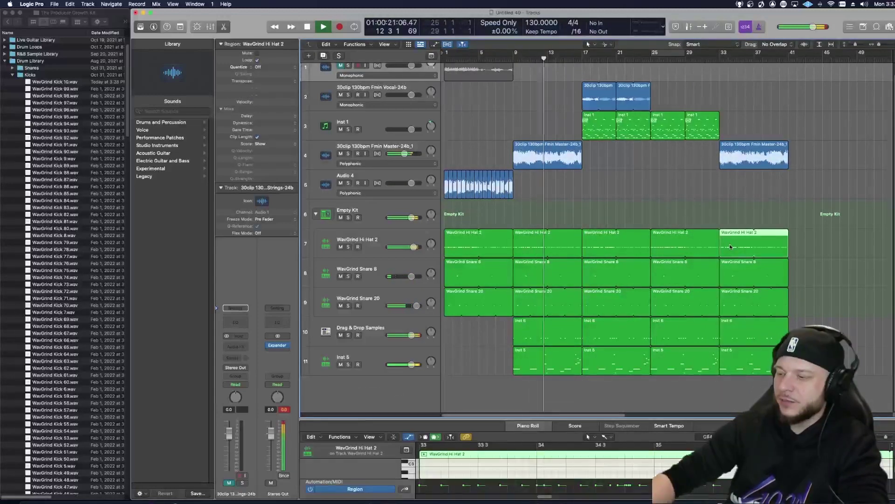
{"action": "key", "text": "Delete"}
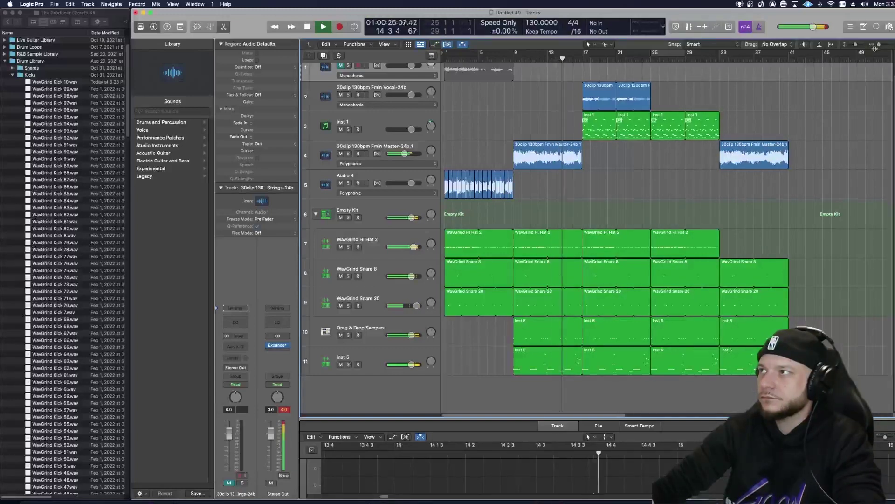
Copy the 27-region beat section out to bar 41 and place the playhead near bar 32
{"action": "scroll", "coordinate": [743, 216], "scroll_direction": "down", "scroll_amount": 5}
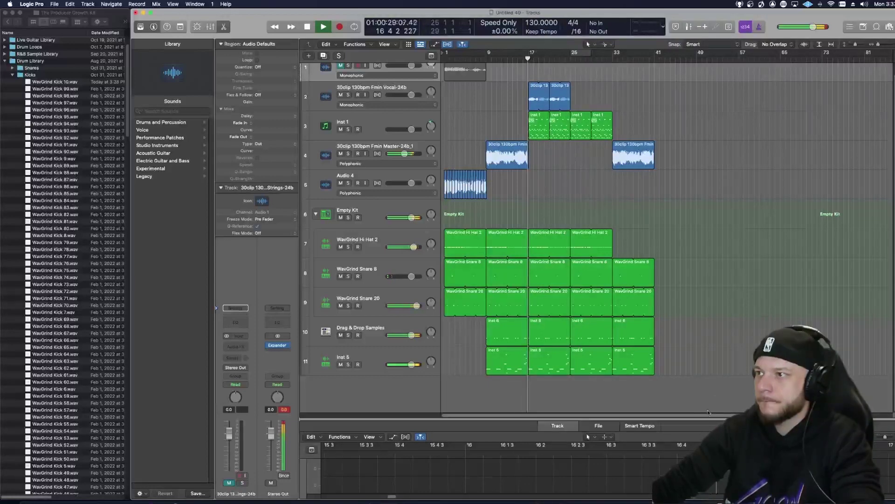
{"action": "left_click_drag", "start_coordinate": [707, 411], "coordinate": [492, 90]}
{"action": "left_click_drag", "start_coordinate": [497, 156], "coordinate": [667, 170]}
{"action": "key", "text": "space"}
{"action": "left_click", "coordinate": [609, 58]}
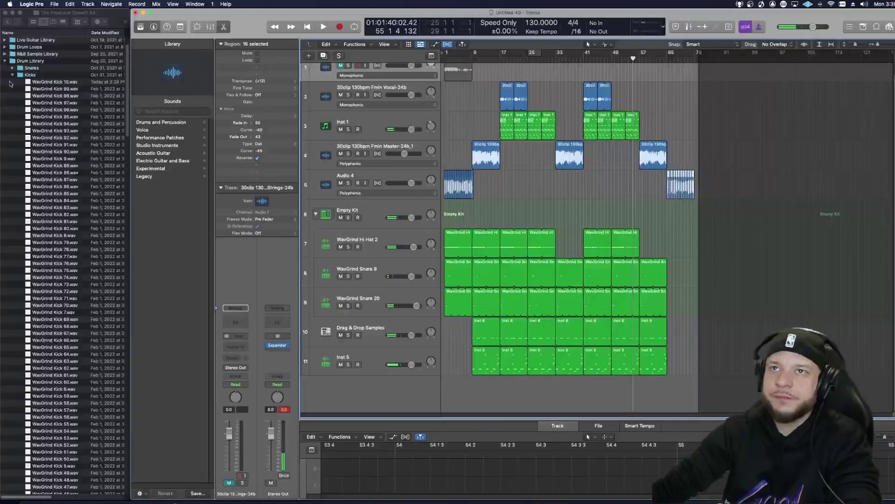
In Finder's sample library, collapse the Kicks and 808s folders and expand the FX folder
{"action": "left_click", "coordinate": [12, 82]}
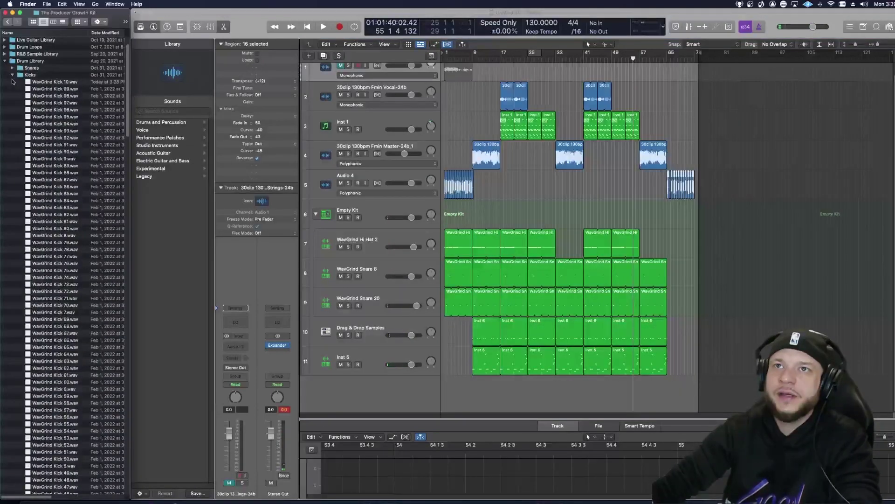
{"action": "left_click", "coordinate": [12, 75]}
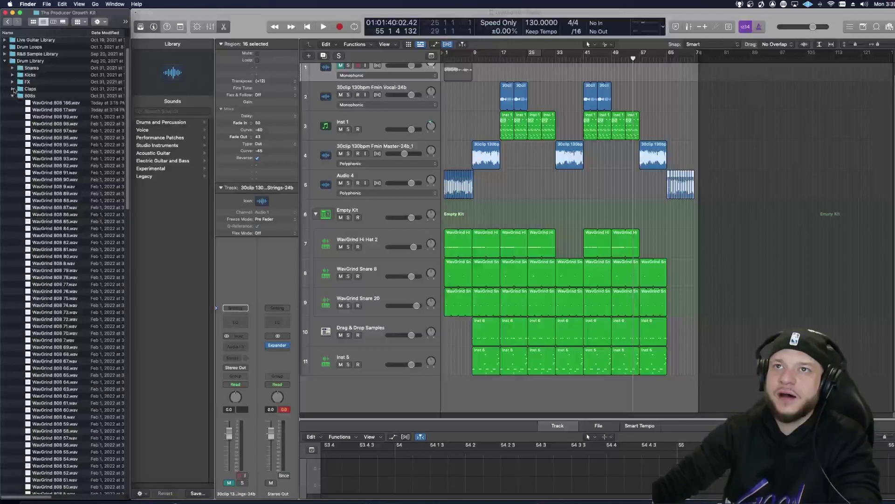
{"action": "left_click", "coordinate": [12, 95]}
{"action": "left_click", "coordinate": [12, 111]}
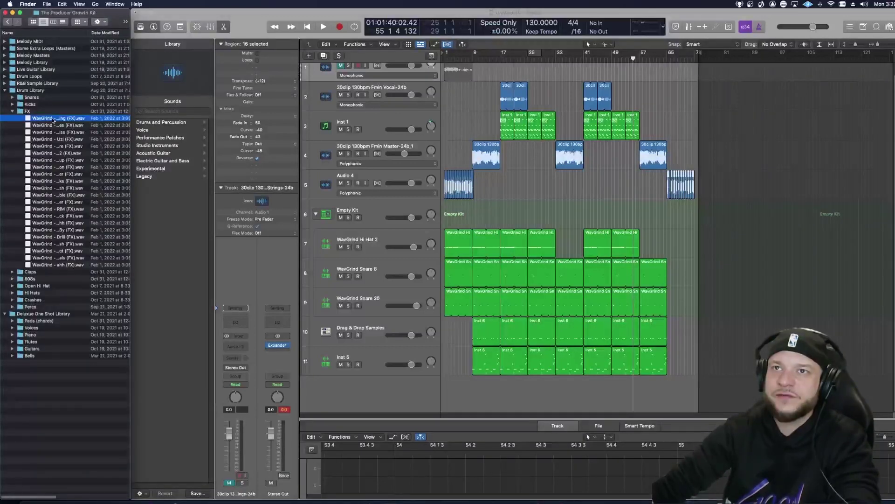